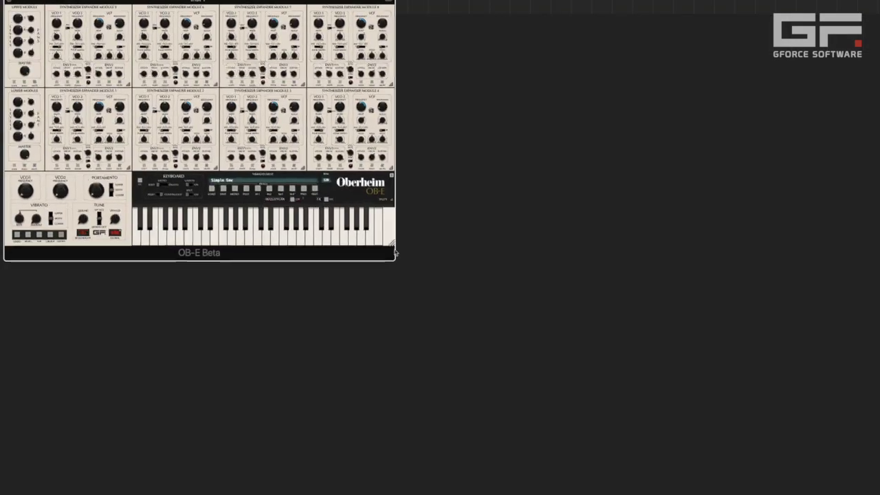
Drag the OB-E window's corner outward so all eight expander modules show.
{"action": "left_click_drag", "start_coordinate": [392, 254], "coordinate": [786, 424]}
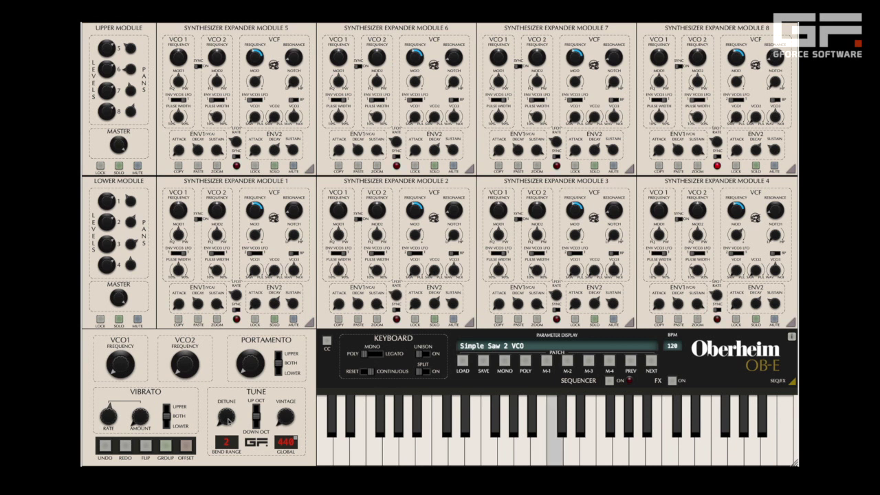
Turn the Tune section's Detune knob to 0.27 and the Vintage knob to about 0.35.
{"action": "left_click_drag", "start_coordinate": [228, 421], "coordinate": [229, 416]}
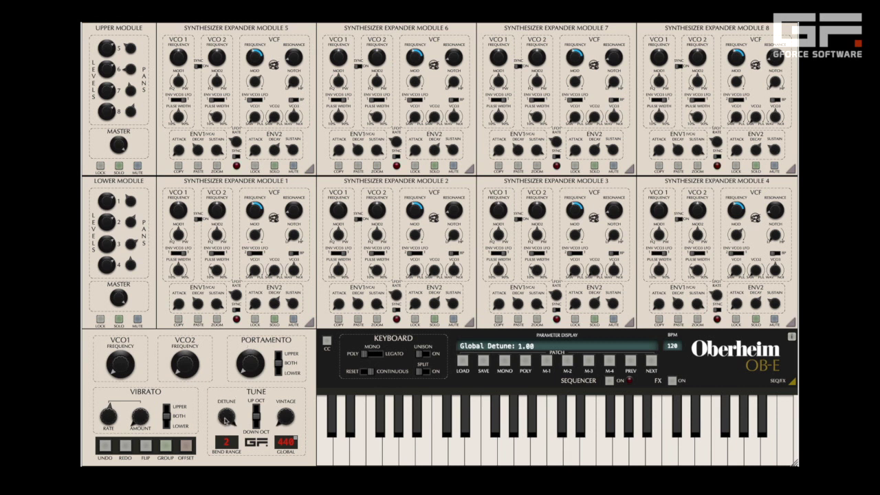
{"action": "left_click_drag", "start_coordinate": [226, 421], "coordinate": [223, 481]}
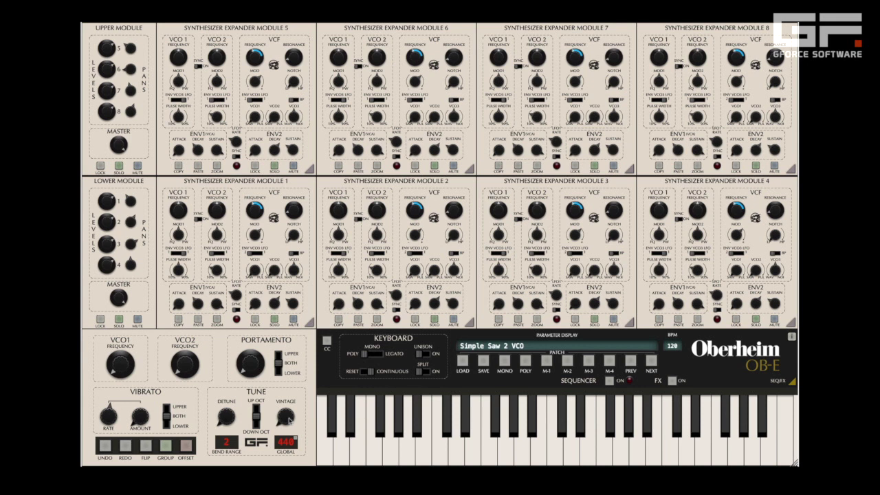
{"action": "left_click_drag", "start_coordinate": [289, 420], "coordinate": [302, 364]}
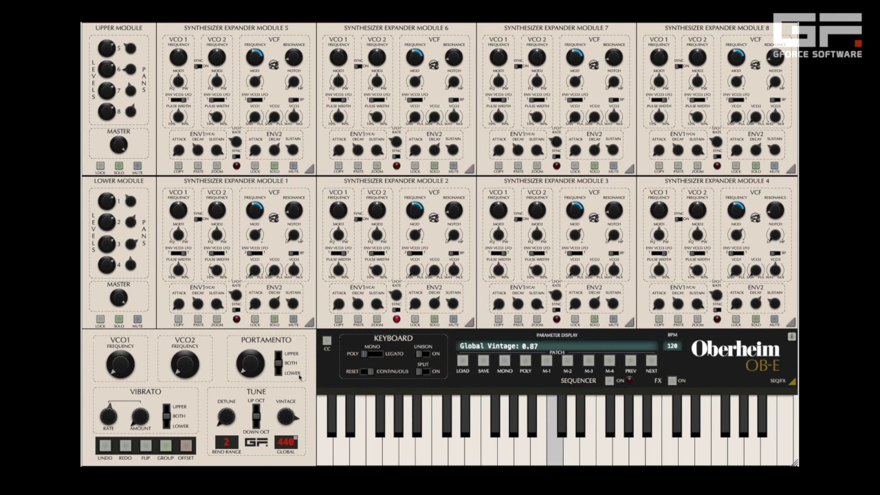
{"action": "left_click_drag", "start_coordinate": [289, 419], "coordinate": [288, 454]}
{"action": "left_click_drag", "start_coordinate": [231, 413], "coordinate": [236, 413]}
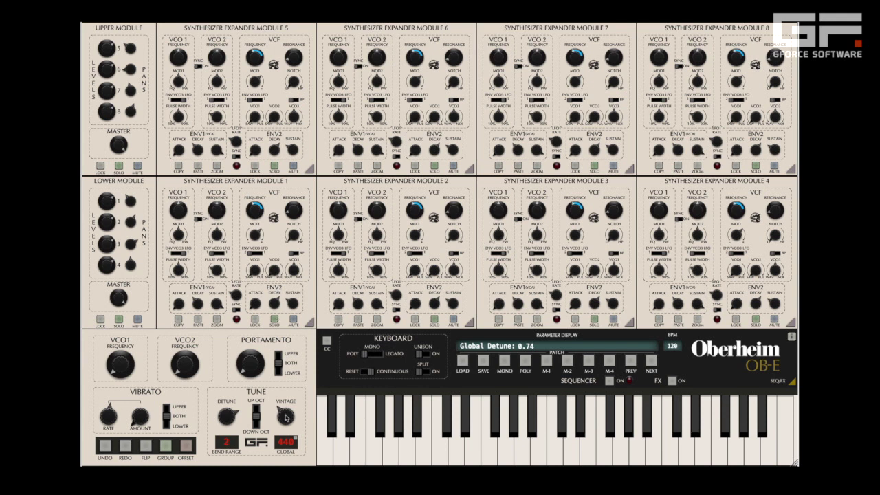
{"action": "left_click_drag", "start_coordinate": [226, 415], "coordinate": [226, 447]}
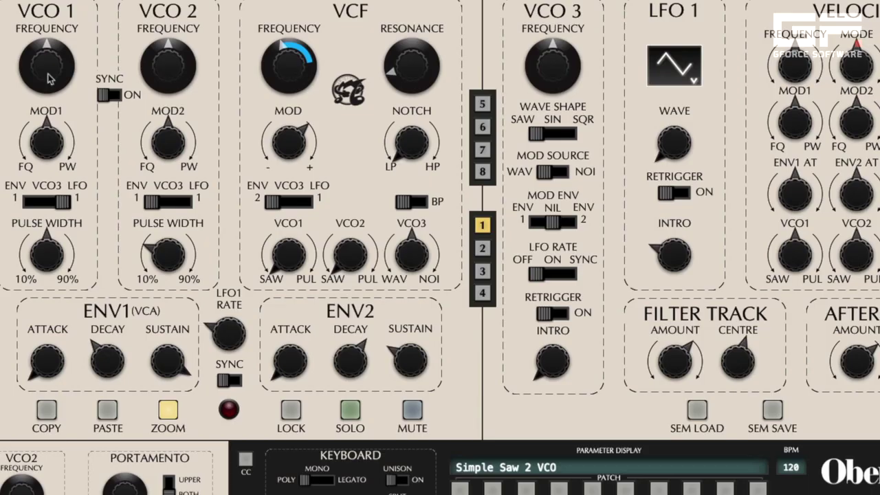
Nudge Expander Module 1's VCO1 Frequency knob from 0.00 up to 0.08.
{"action": "mouse_move", "coordinate": [49, 79]}
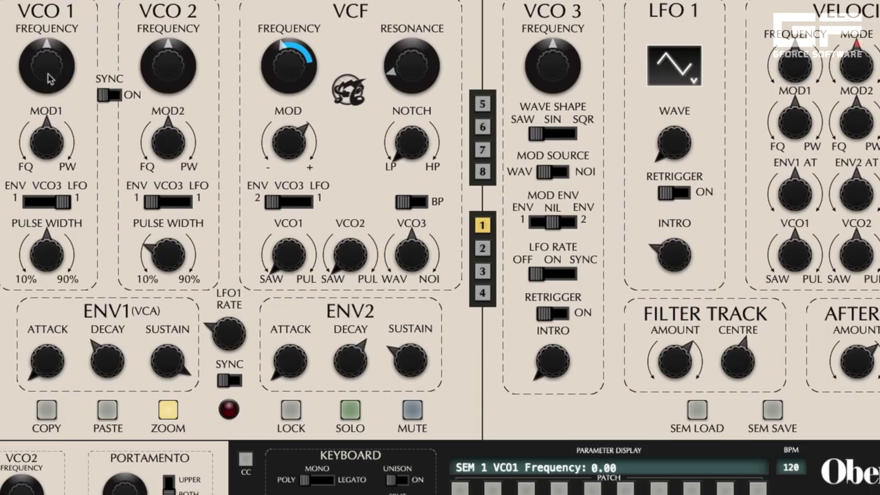
{"action": "left_click_drag", "start_coordinate": [47, 73], "coordinate": [48, 78]}
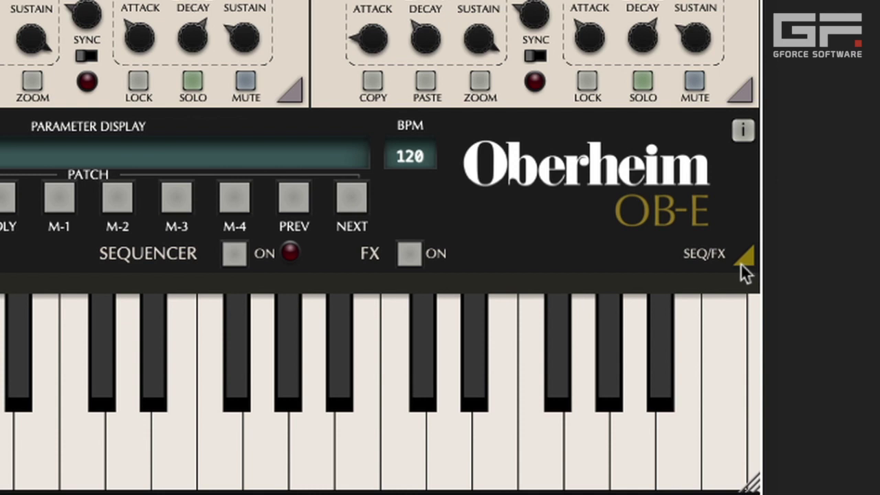
Show the SEQ/FX panel, switch FX on, and route the reverb to Both parts, keeping Slapback.
{"action": "left_click", "coordinate": [744, 258]}
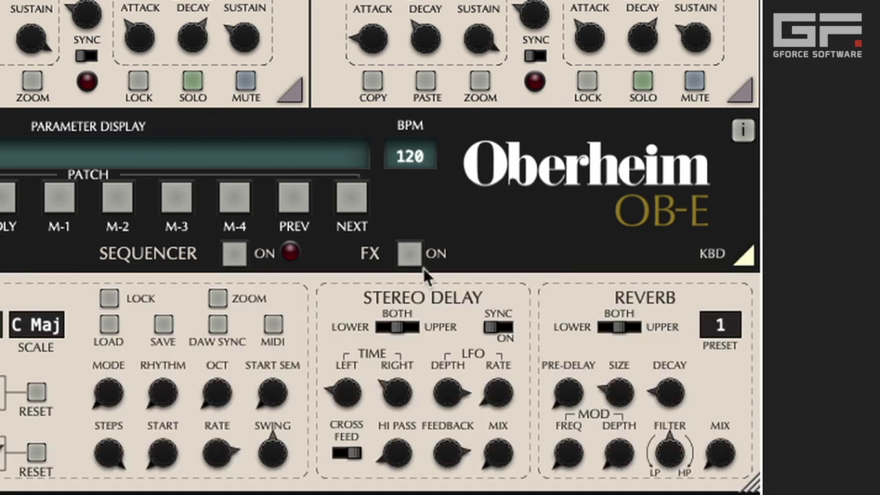
{"action": "left_click", "coordinate": [410, 254]}
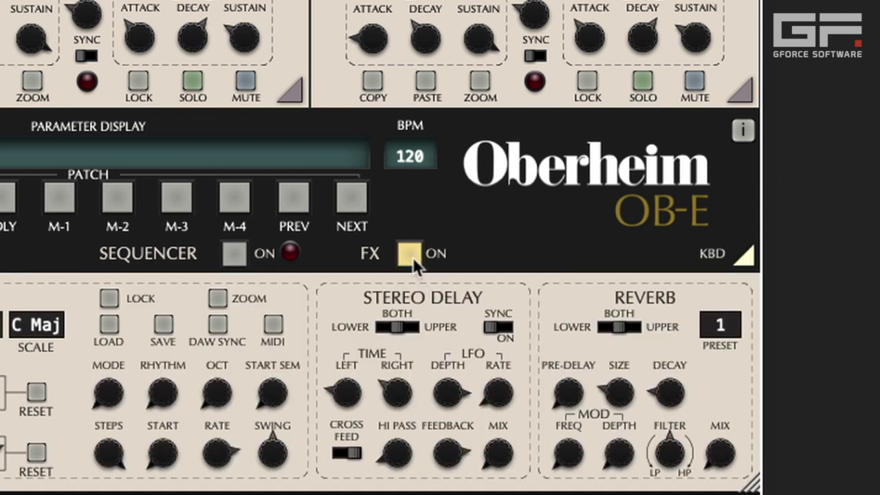
{"action": "left_click", "coordinate": [637, 328]}
{"action": "left_click", "coordinate": [600, 323]}
{"action": "left_click", "coordinate": [619, 325]}
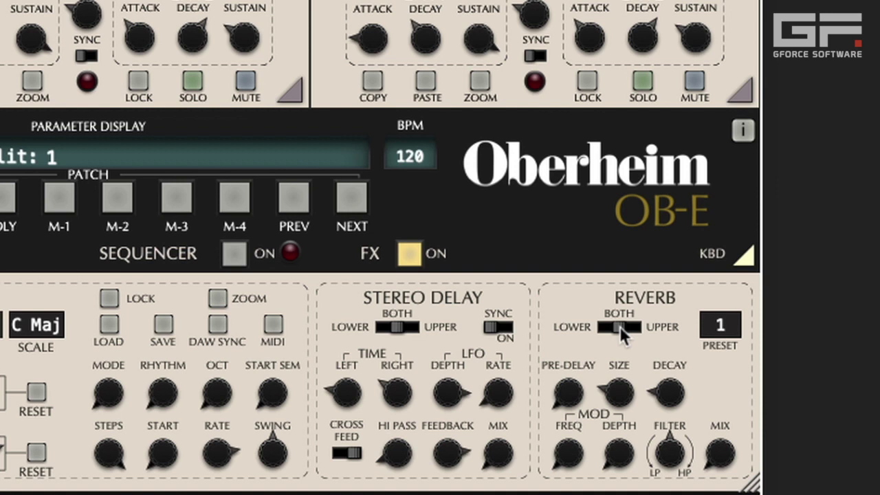
{"action": "left_click", "coordinate": [713, 326]}
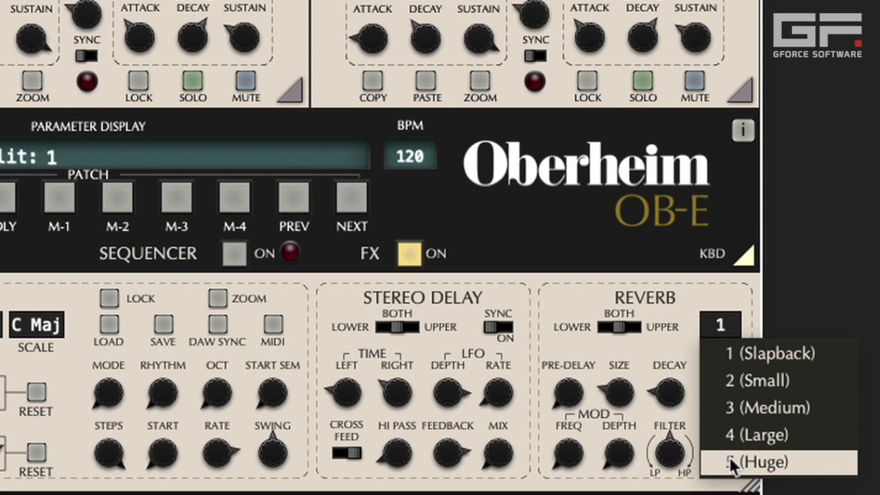
{"action": "left_click", "coordinate": [616, 342]}
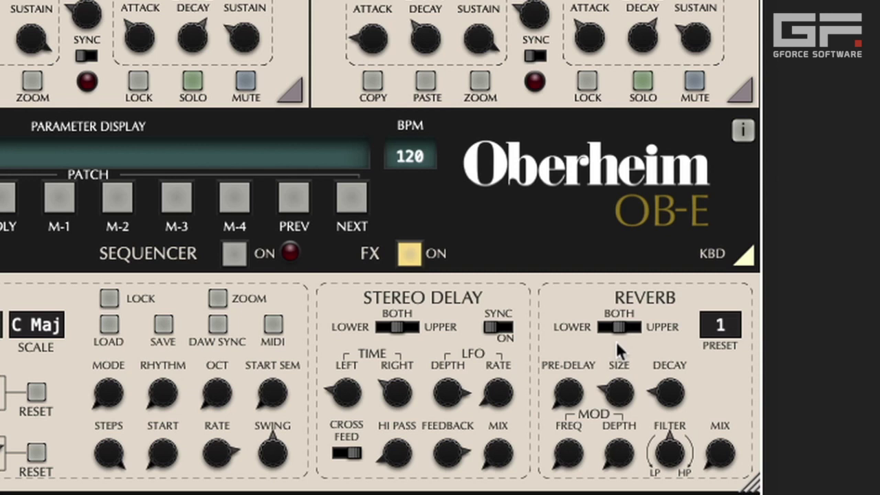
Raise reverb mix to about 0.59 and size to 0.63, adjust decay, and set pre-delay to 0.30.
{"action": "left_click_drag", "start_coordinate": [726, 461], "coordinate": [729, 463]}
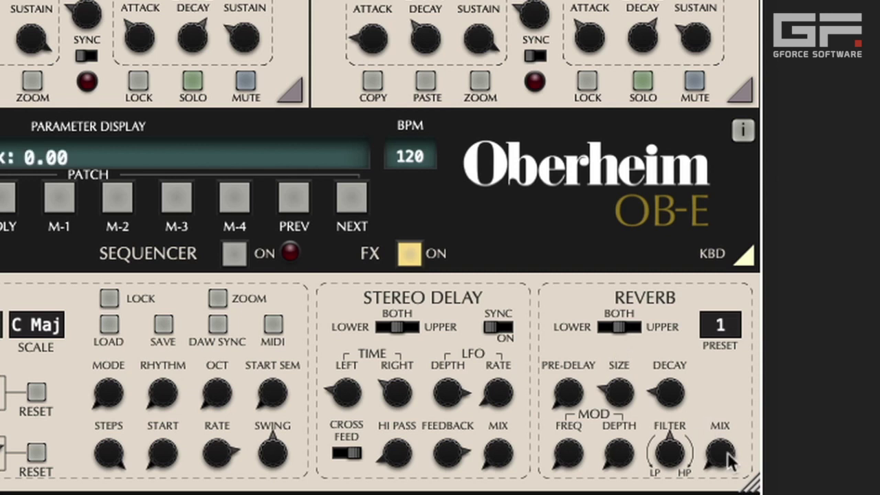
{"action": "left_click_drag", "start_coordinate": [742, 364], "coordinate": [749, 347]}
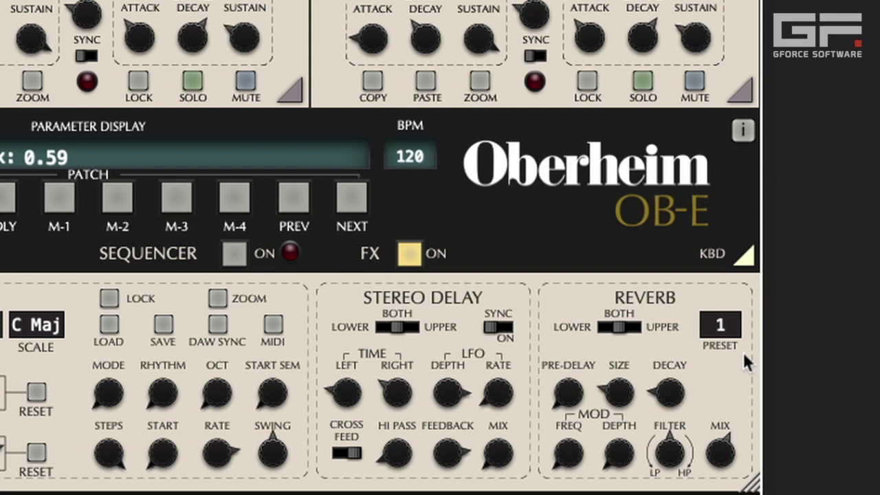
{"action": "left_click_drag", "start_coordinate": [621, 398], "coordinate": [627, 324]}
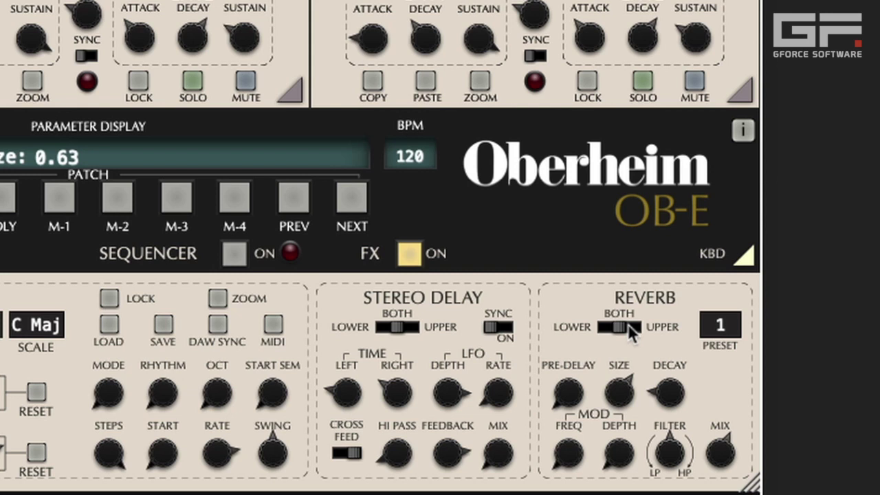
{"action": "left_click_drag", "start_coordinate": [667, 398], "coordinate": [695, 307]}
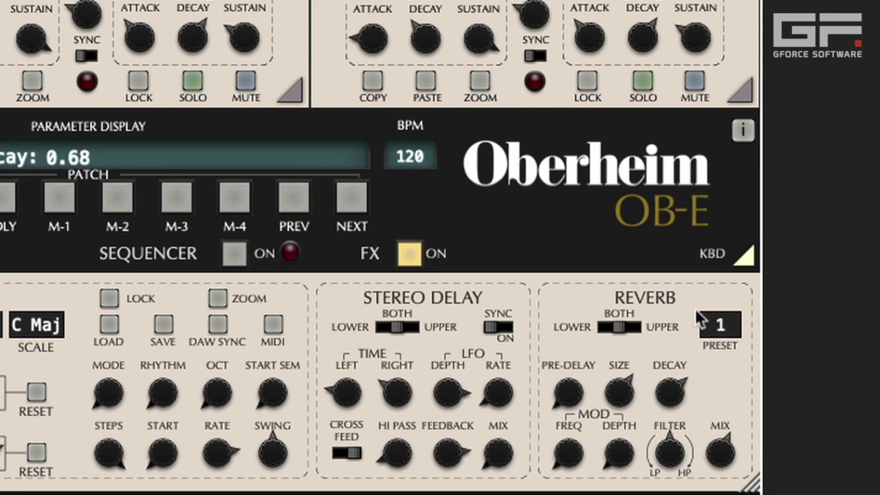
{"action": "left_click_drag", "start_coordinate": [663, 386], "coordinate": [663, 404]}
{"action": "left_click_drag", "start_coordinate": [567, 394], "coordinate": [569, 362]}
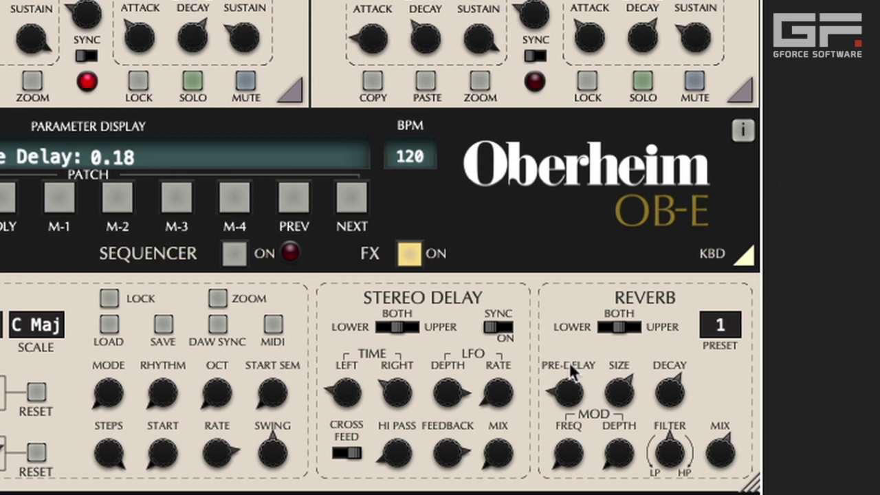
{"action": "left_click_drag", "start_coordinate": [566, 404], "coordinate": [570, 389]}
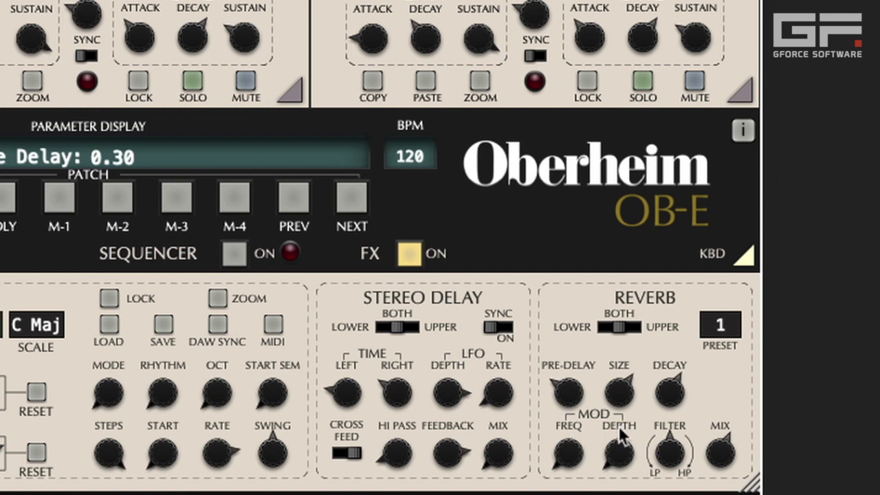
Set the reverb modulation depth to 0.78 and modulation frequency to 1.85.
{"action": "left_click_drag", "start_coordinate": [573, 455], "coordinate": [583, 421]}
{"action": "left_click_drag", "start_coordinate": [622, 455], "coordinate": [657, 336]}
{"action": "left_click_drag", "start_coordinate": [579, 471], "coordinate": [587, 446]}
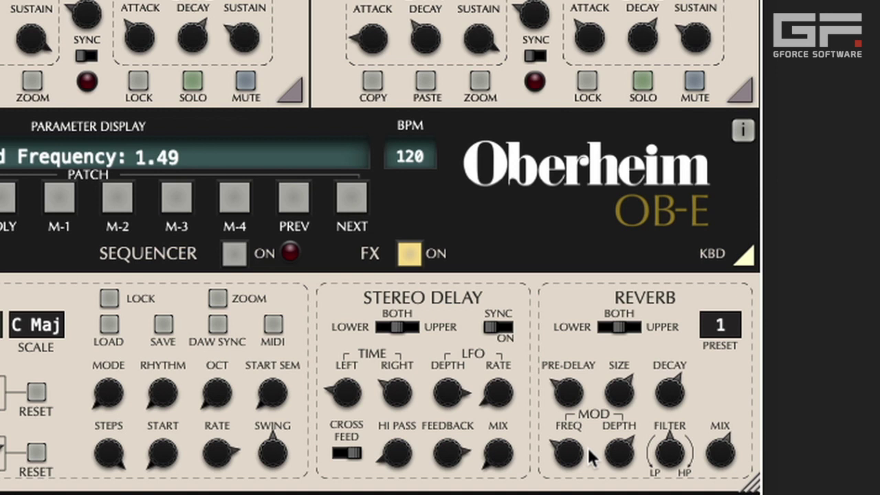
{"action": "left_click_drag", "start_coordinate": [581, 448], "coordinate": [581, 428]}
{"action": "left_click_drag", "start_coordinate": [620, 462], "coordinate": [620, 443]}
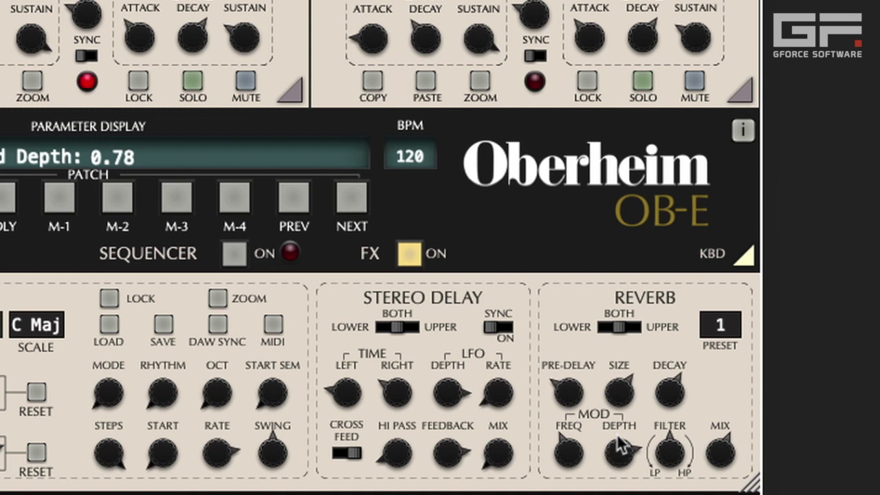
{"action": "mouse_move", "coordinate": [569, 451]}
{"action": "left_mouse_down"}
{"action": "mouse_move", "coordinate": [568, 491]}
{"action": "mouse_move", "coordinate": [572, 453]}
{"action": "left_mouse_up"}
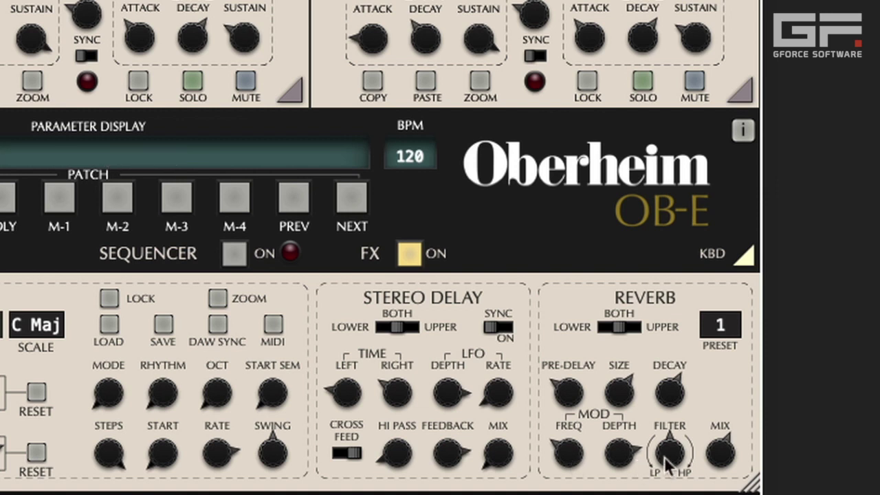
Set reverb decay to 0.42, then sweep the reverb filter both ways and settle it at 0.49.
{"action": "left_click_drag", "start_coordinate": [668, 404], "coordinate": [672, 388]}
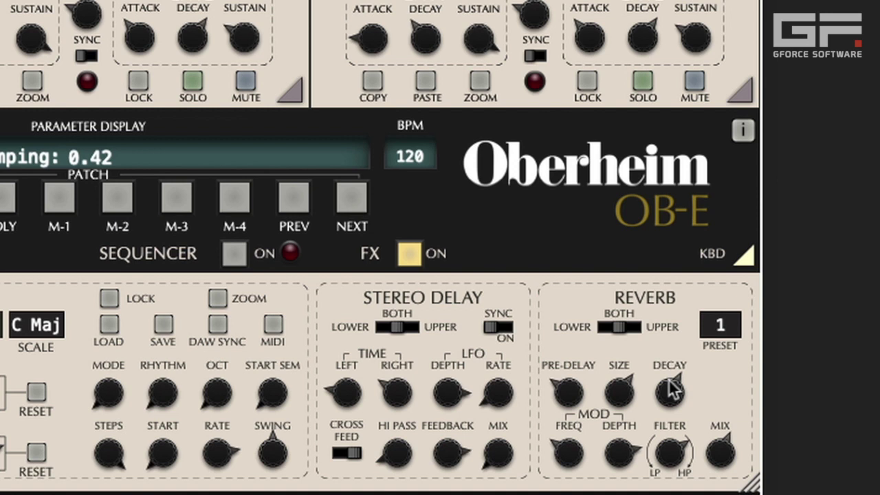
{"action": "left_click_drag", "start_coordinate": [671, 455], "coordinate": [665, 435]}
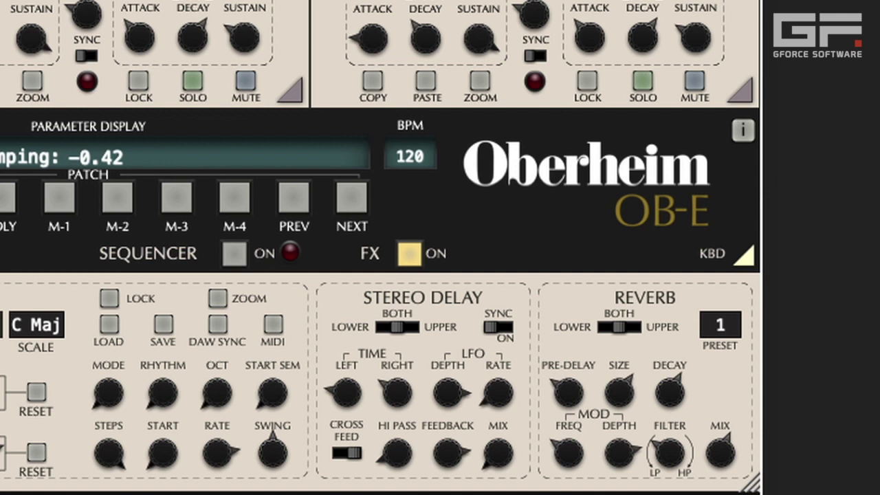
{"action": "left_click_drag", "start_coordinate": [667, 465], "coordinate": [663, 489]}
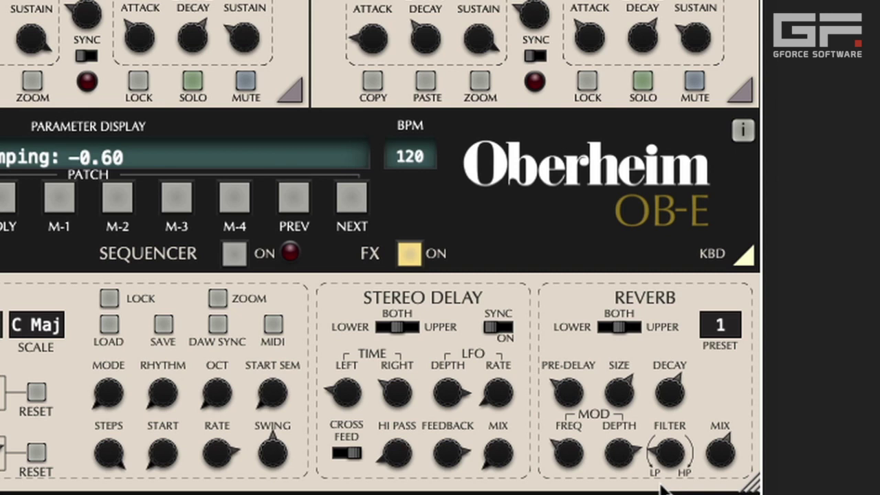
{"action": "left_click_drag", "start_coordinate": [671, 452], "coordinate": [700, 257]}
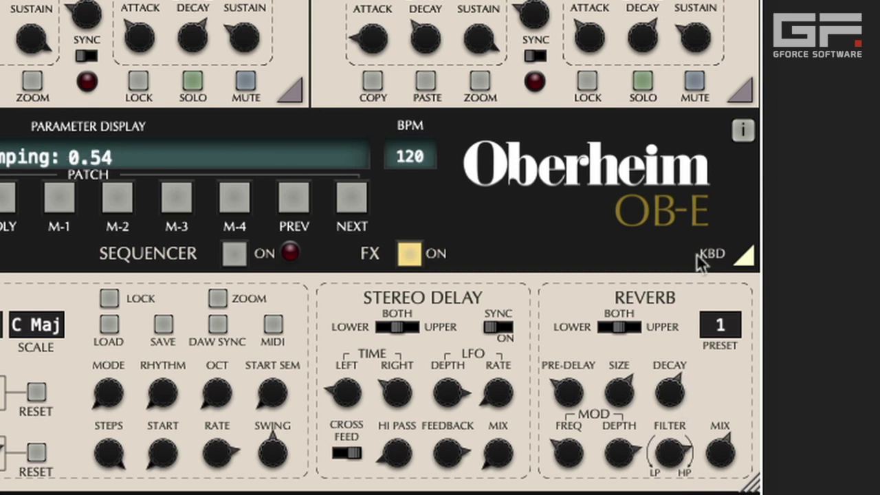
{"action": "left_click_drag", "start_coordinate": [667, 449], "coordinate": [666, 479]}
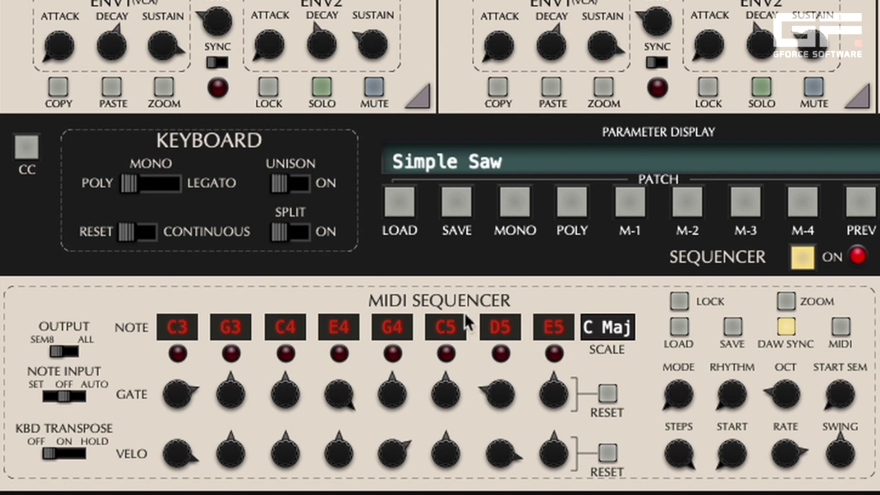
Toggle the MIDI Sequencer ZOOM view to show its C3–E5 steps and C Maj scale.
{"action": "left_click", "coordinate": [785, 302]}
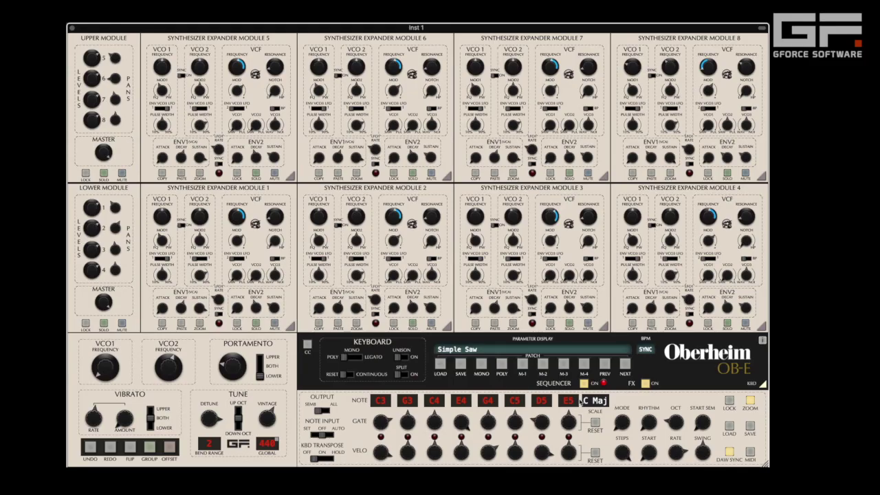
Switch the sequencer scale to C Min, then set it back to C Maj.
{"action": "left_click", "coordinate": [594, 400]}
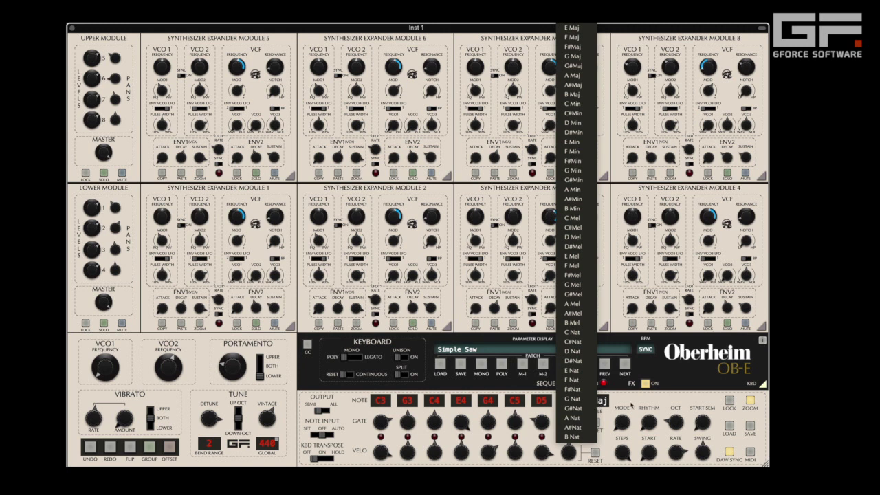
{"action": "left_click", "coordinate": [631, 406]}
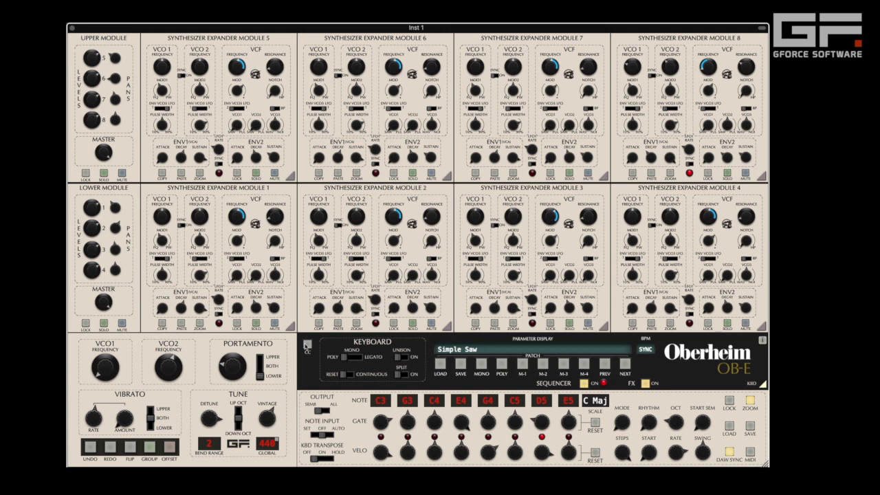
{"action": "left_click", "coordinate": [599, 404]}
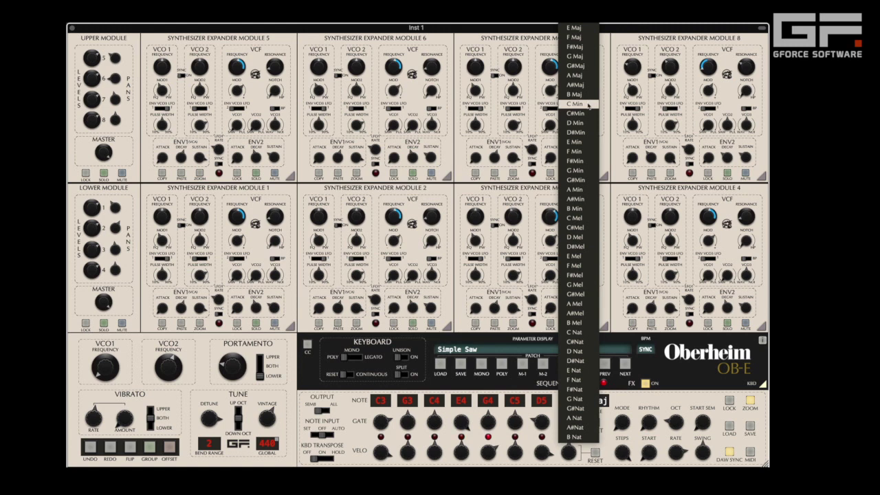
{"action": "left_click", "coordinate": [574, 103]}
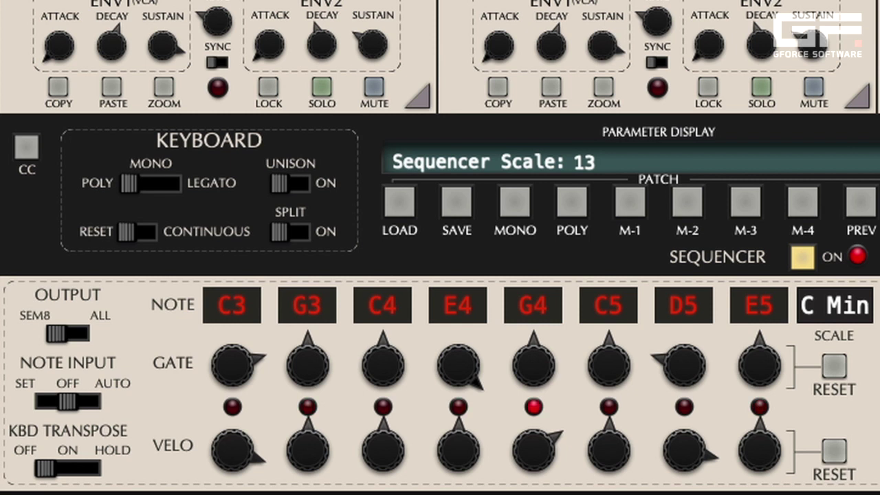
{"action": "left_click", "coordinate": [839, 299]}
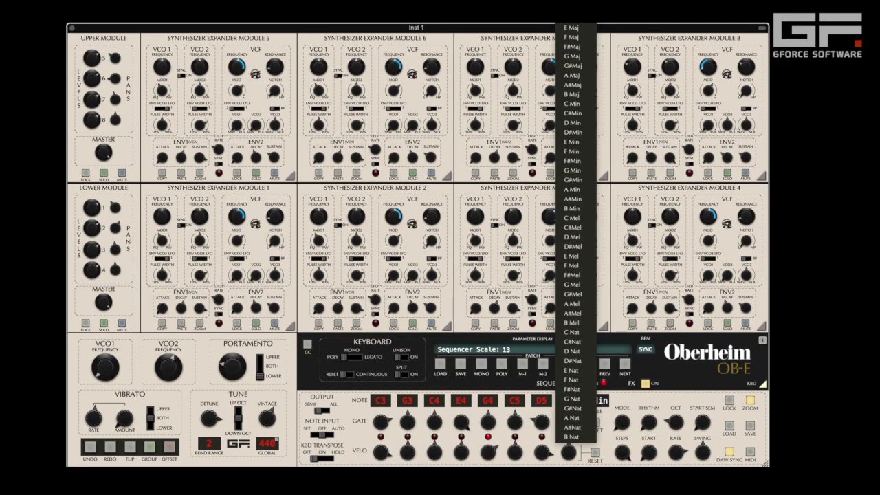
{"action": "left_click", "coordinate": [571, 27]}
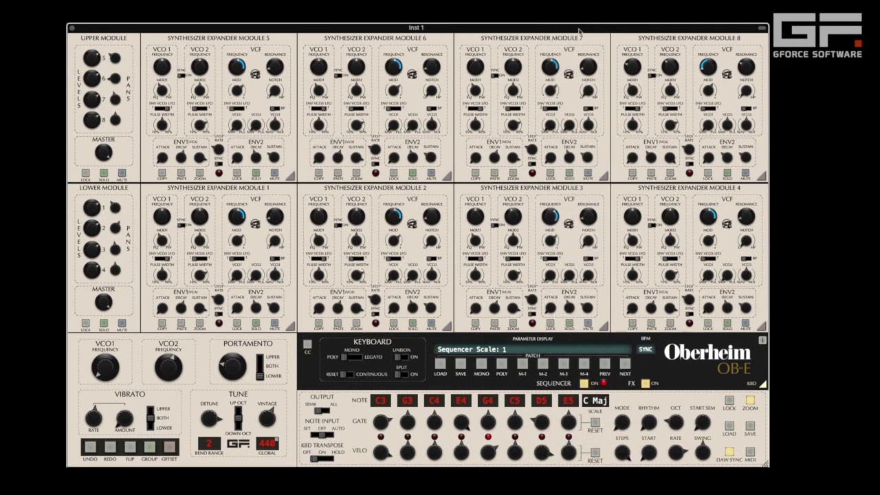